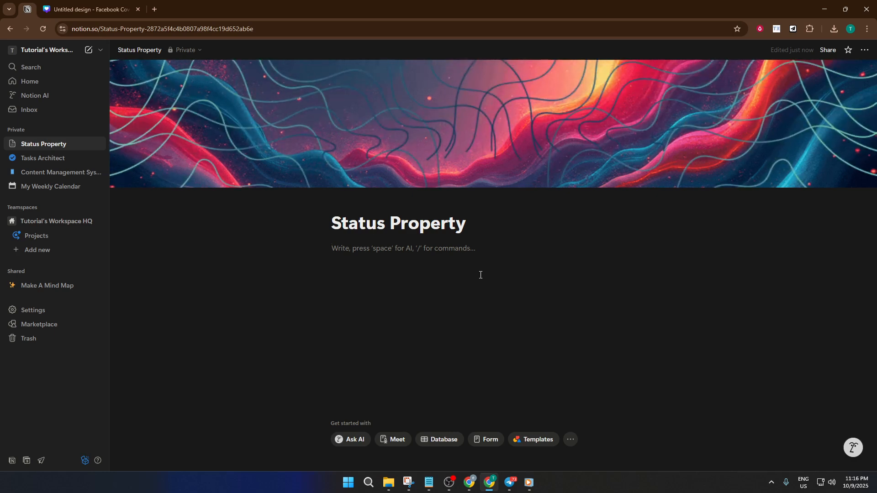
# Insert an inline database in the Status Property page without choosing a data source, and add a Status property to it.
pyautogui.write('/data')
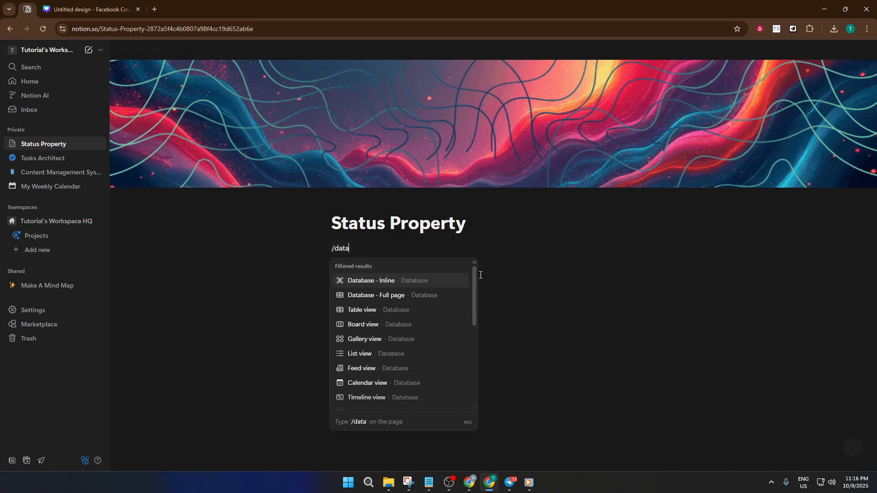
pyautogui.press('Return')
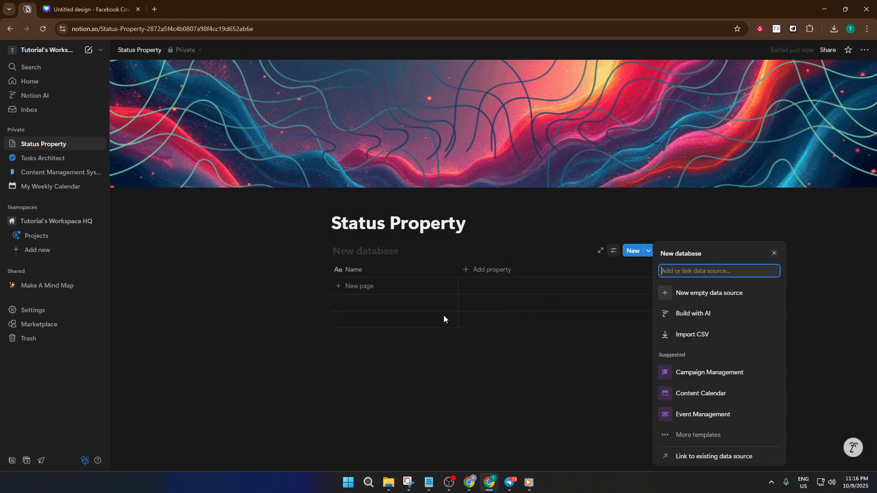
pyautogui.press('Escape')
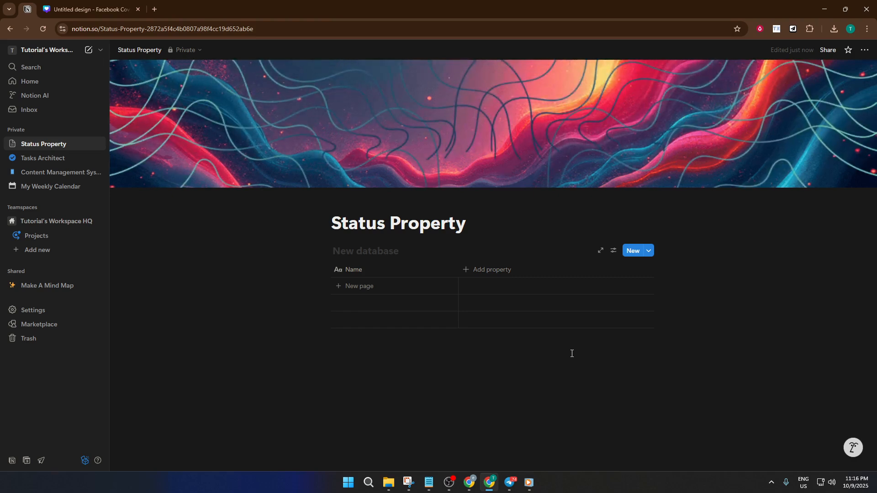
pyautogui.click(479, 270)
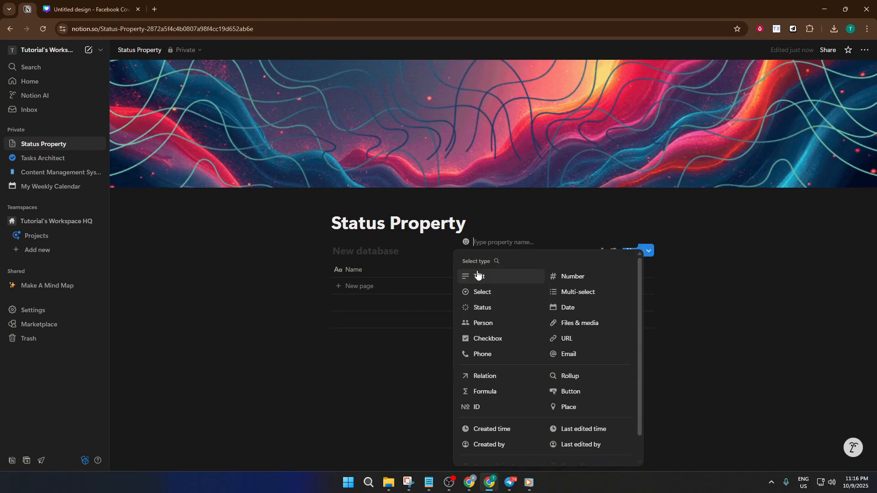
pyautogui.click(498, 311)
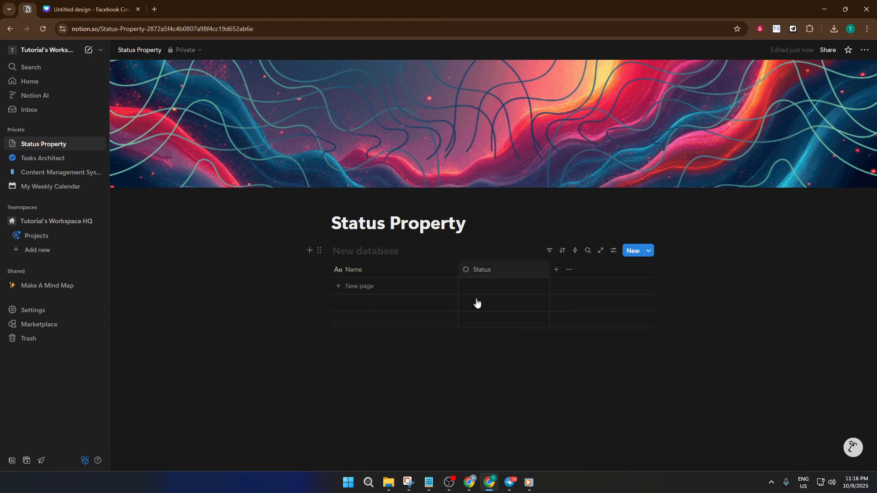
# Add an "In Review" option to the In progress group of the Status property.
pyautogui.click(613, 251)
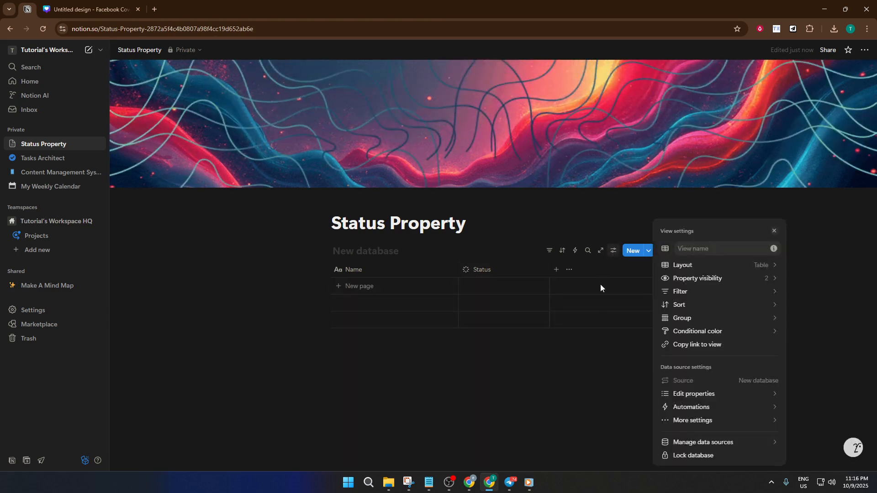
pyautogui.click(490, 272)
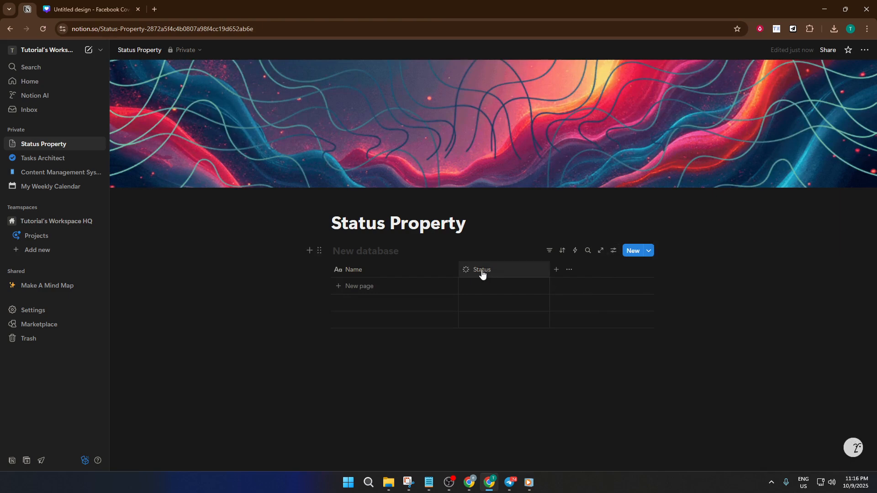
pyautogui.click(482, 273)
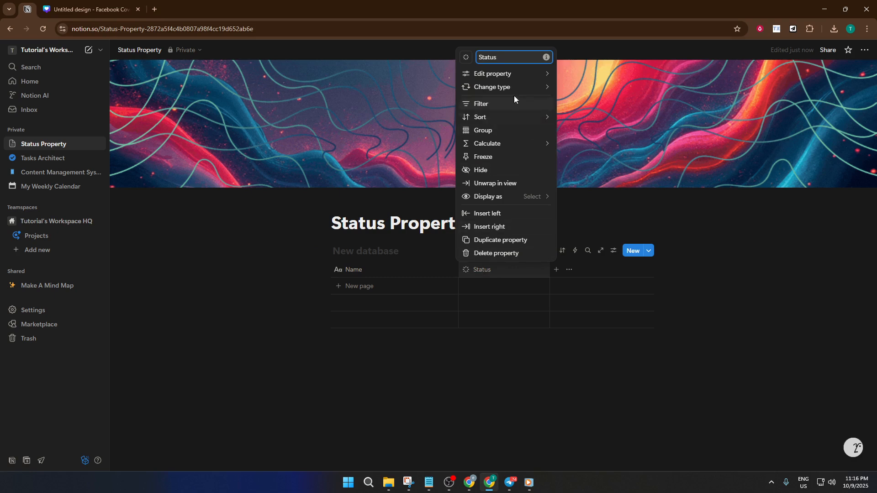
pyautogui.moveTo(513, 77)
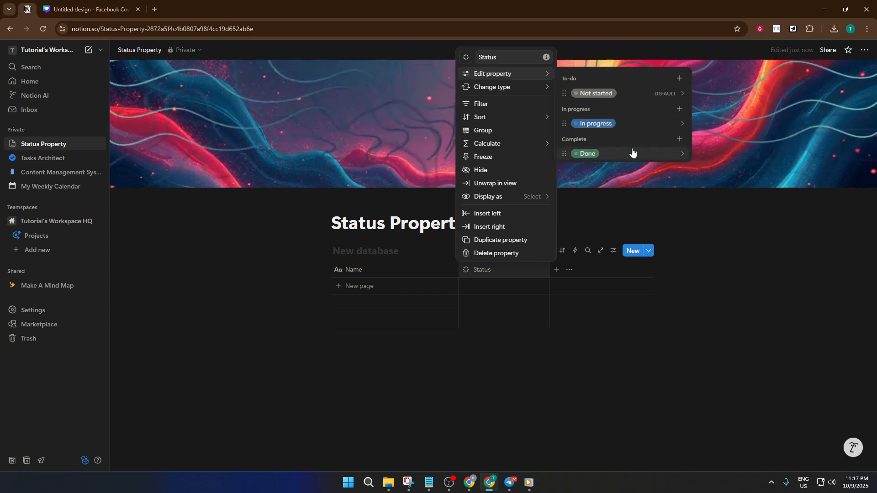
pyautogui.click(680, 78)
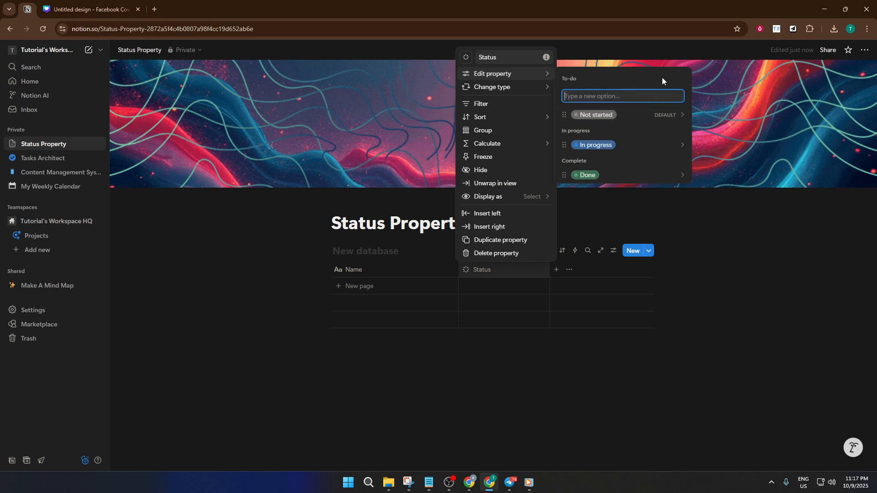
pyautogui.click(638, 81)
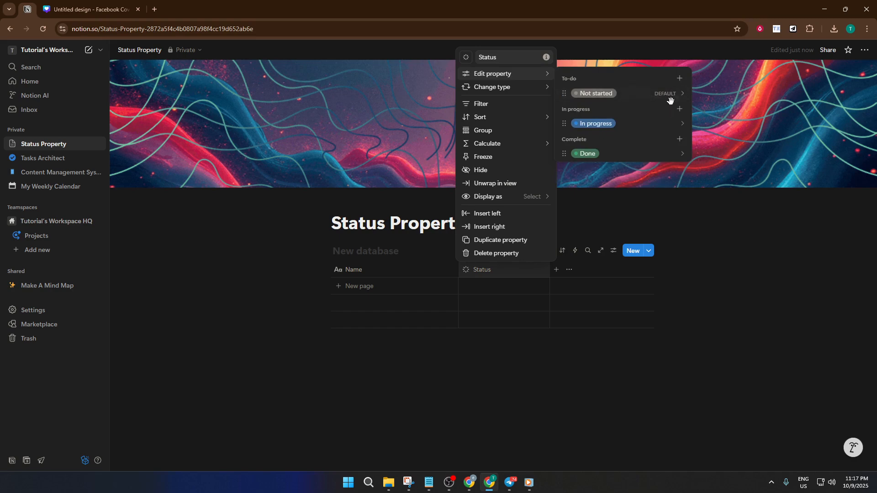
pyautogui.click(680, 109)
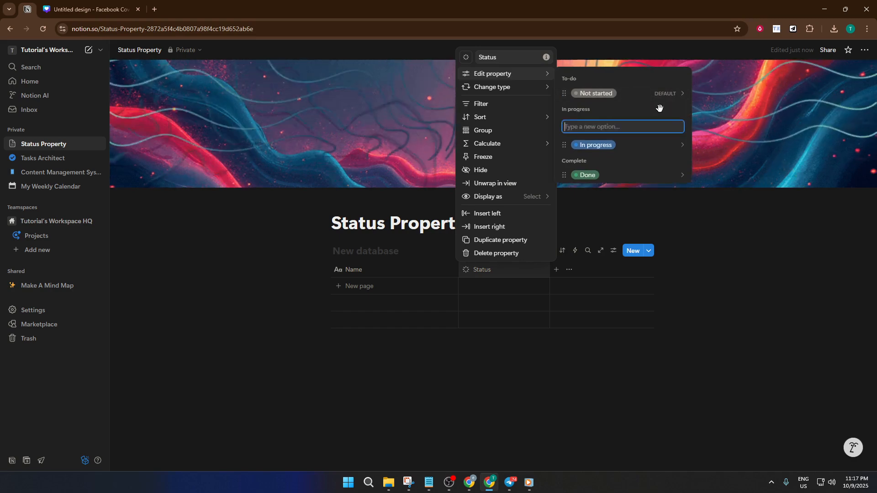
pyautogui.write('In Review')
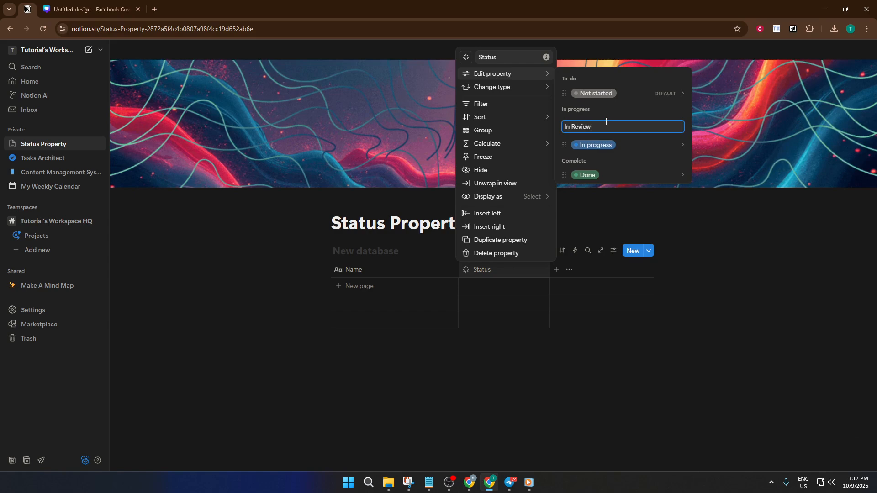
pyautogui.press('Return')
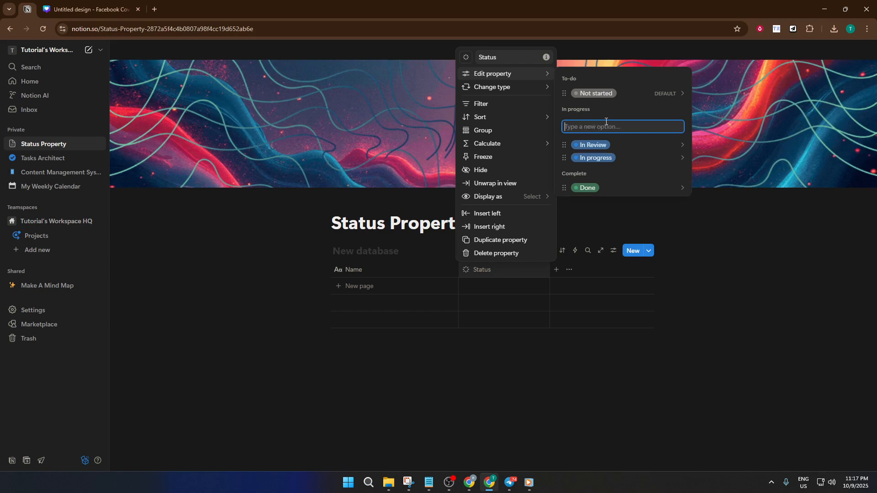
pyautogui.click(607, 147)
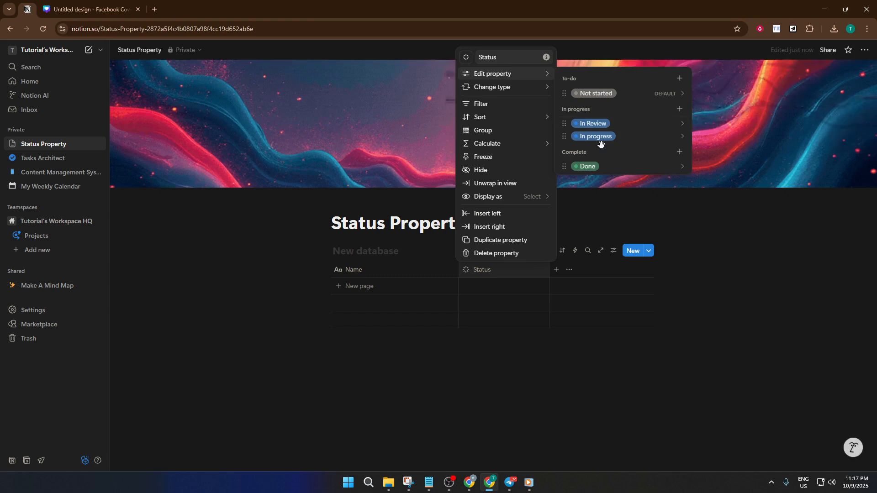
# Set the color of the "In Review" status option to Red and close the property settings.
pyautogui.click(685, 123)
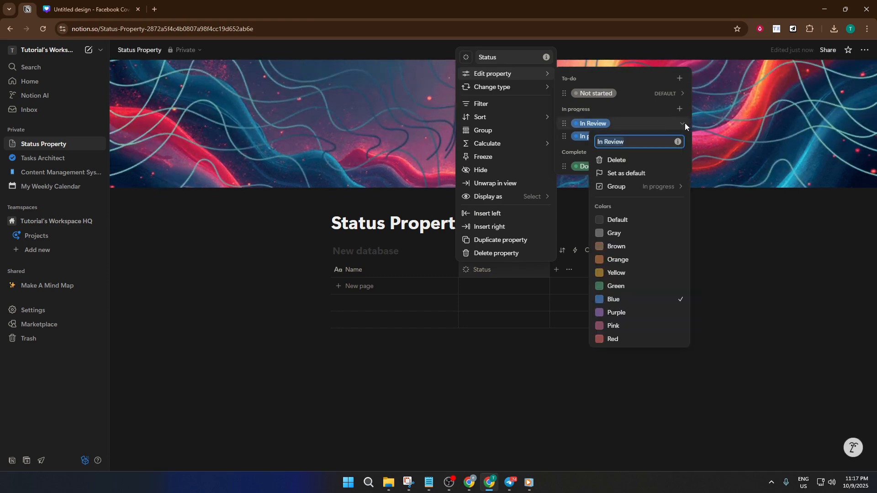
pyautogui.click(620, 338)
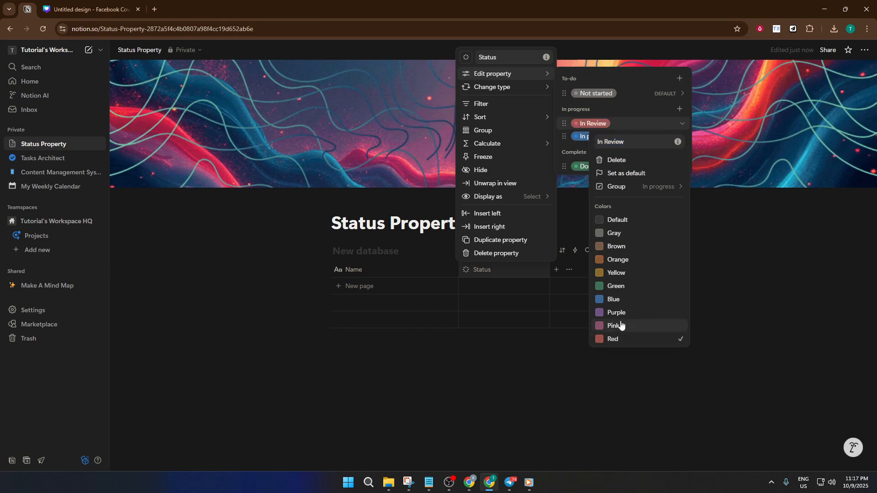
pyautogui.click(553, 334)
pyautogui.click(616, 251)
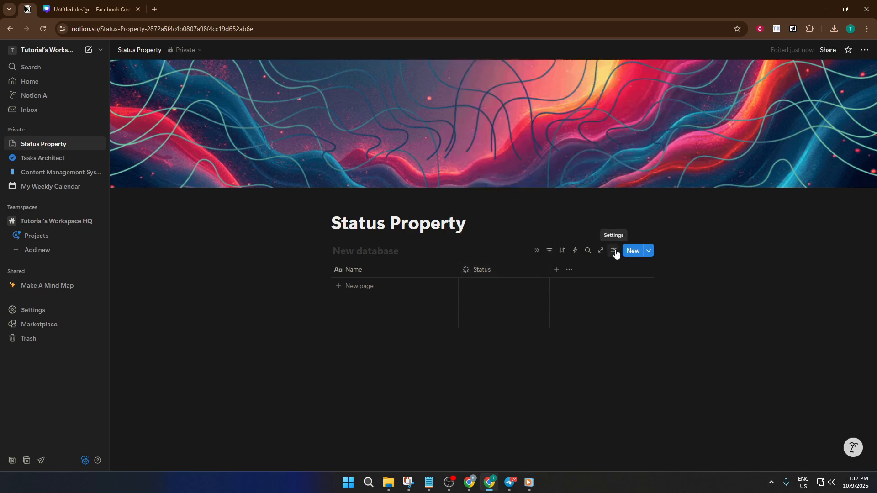
# Add a Board view to the database, keeping its default name and settings.
pyautogui.click(615, 251)
pyautogui.click(615, 250)
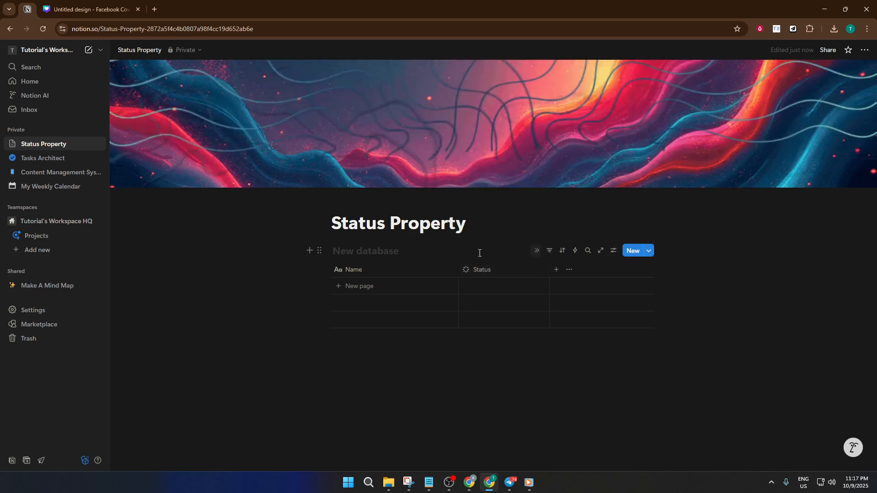
pyautogui.click(405, 252)
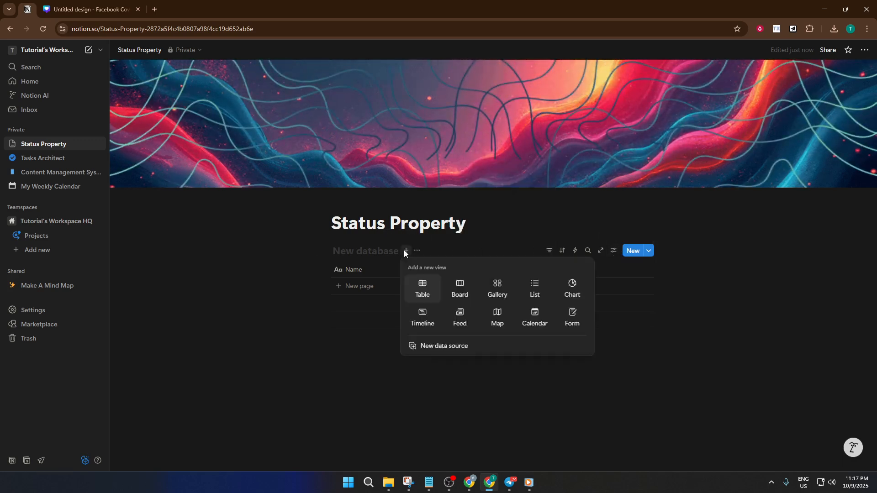
pyautogui.click(460, 293)
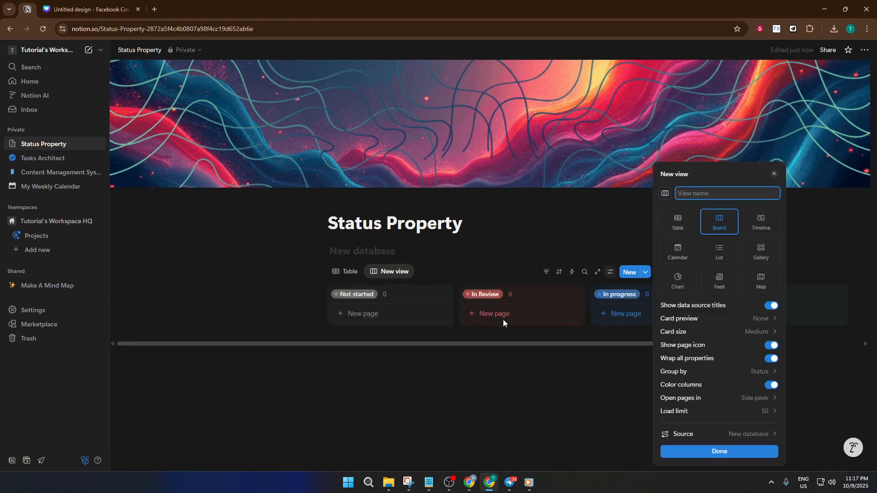
pyautogui.click(497, 330)
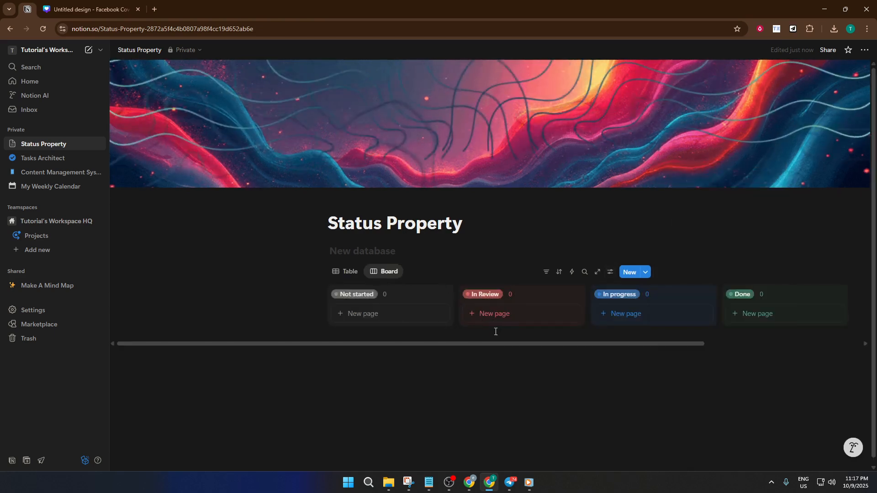
# Create a card named "Demo1" under Not started and a card named "Demo 2" under In Review.
pyautogui.click(389, 322)
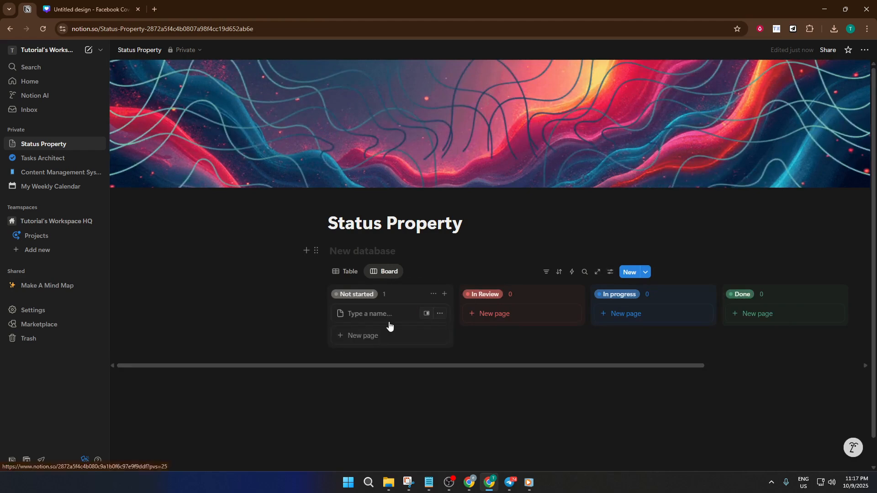
pyautogui.write('Dem')
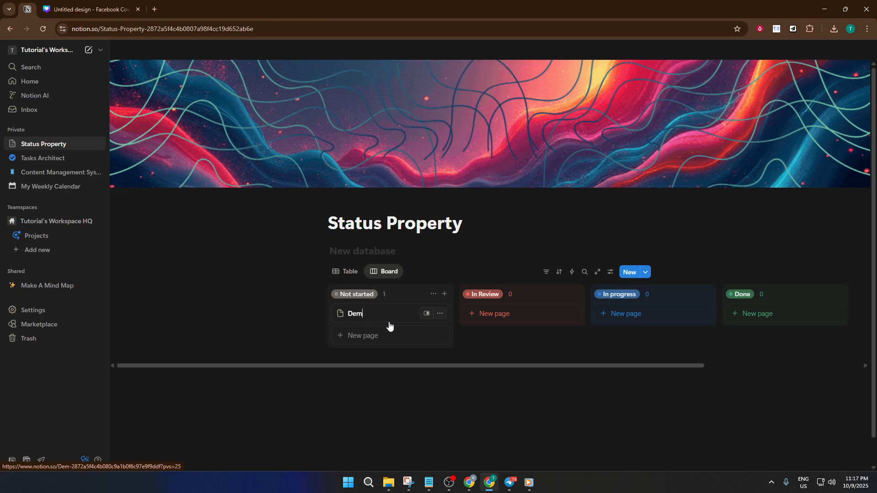
pyautogui.write('o1')
pyautogui.click(499, 314)
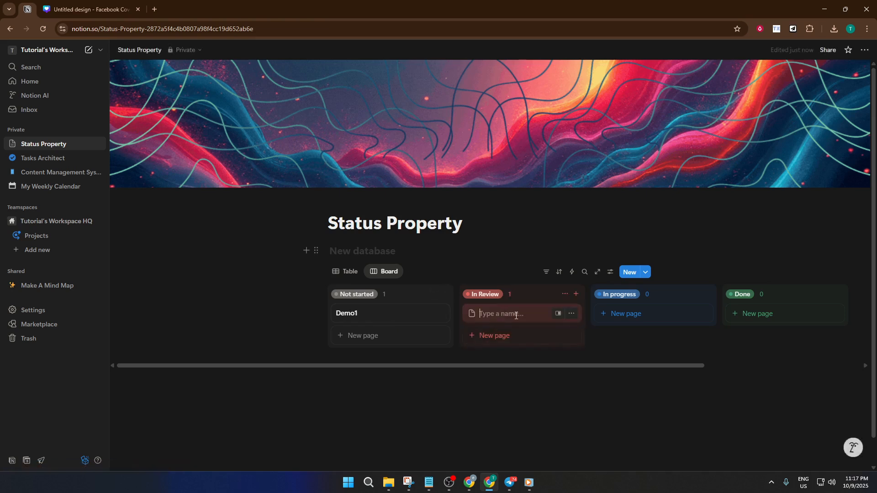
pyautogui.write('Demo')
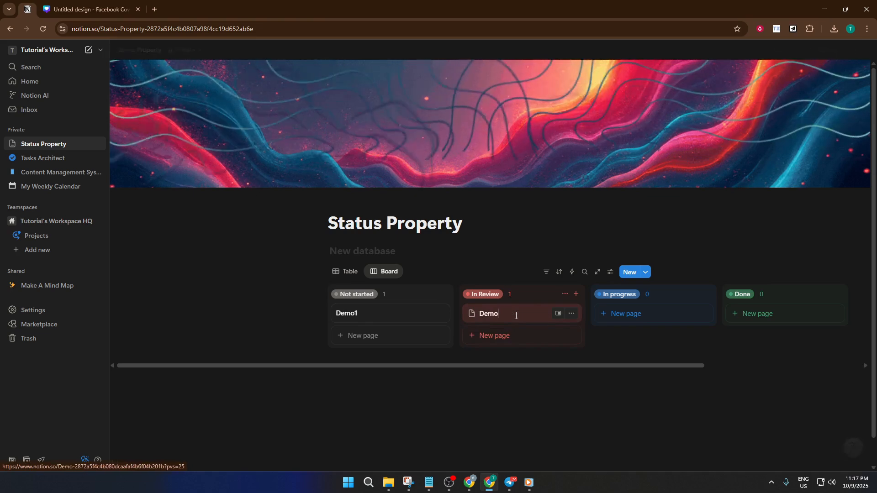
pyautogui.write(' 2')
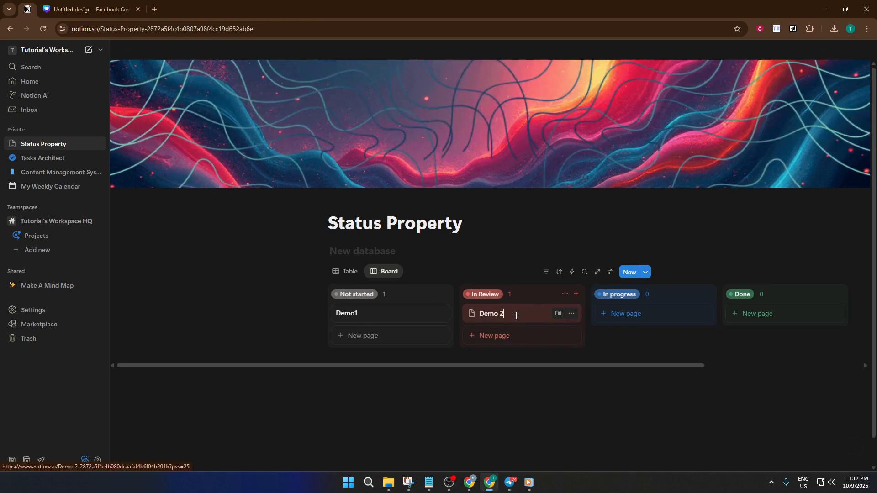
# Create a card named "Demo 3" under In progress and a card named "Demo 4" under Done.
pyautogui.click(638, 322)
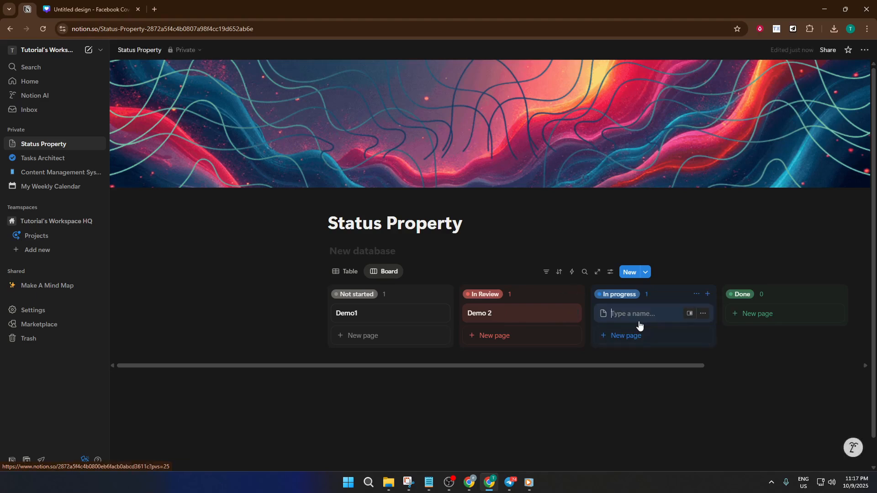
pyautogui.write('Demo 3')
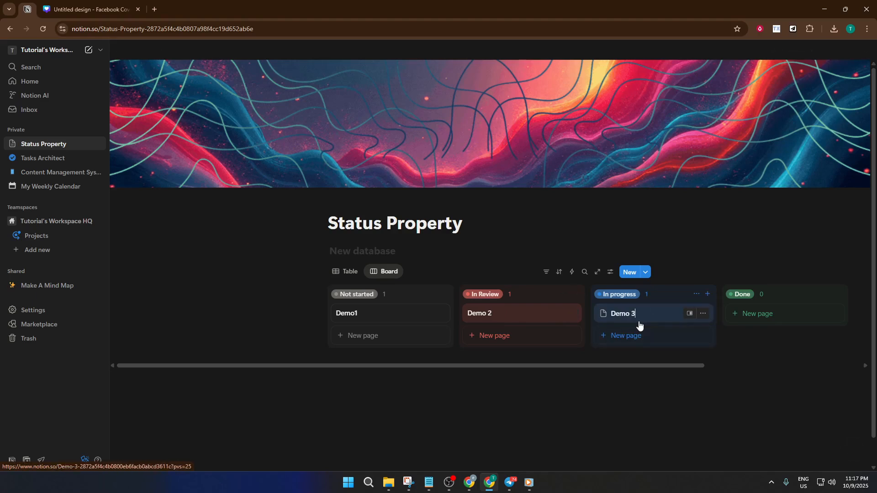
pyautogui.click(752, 312)
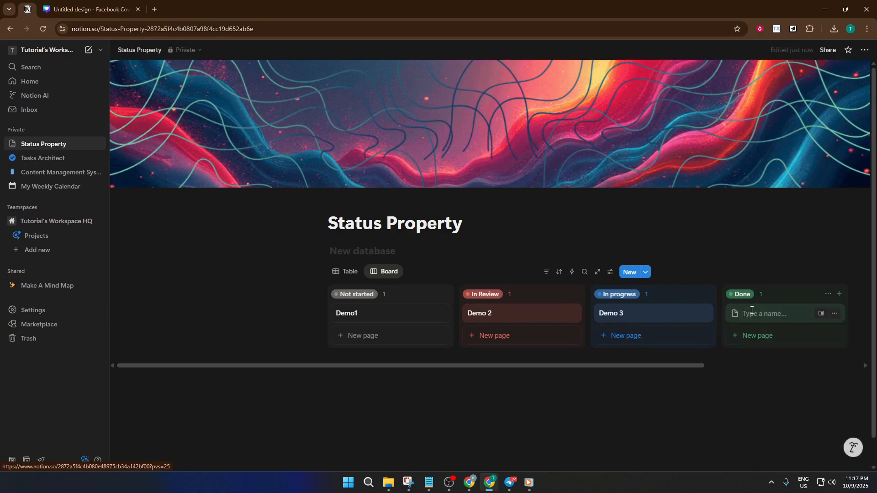
pyautogui.write('DEm,')
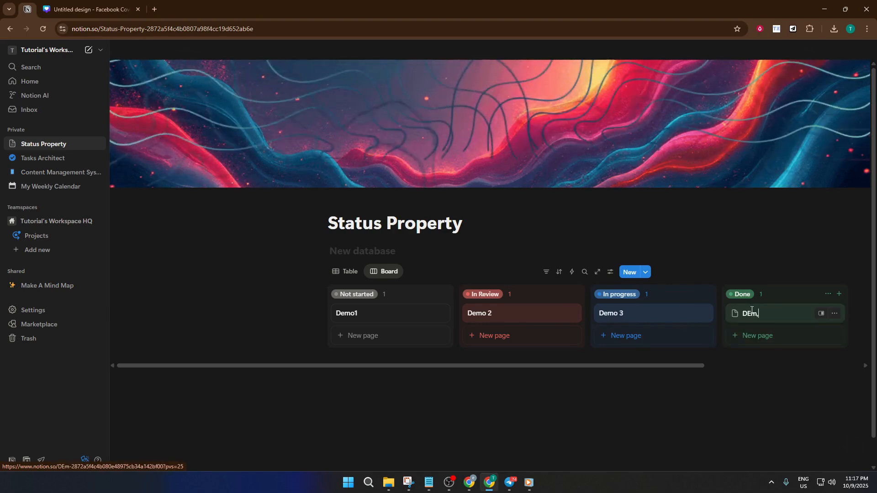
pyautogui.press('BackSpace')
pyautogui.press('BackSpace')
pyautogui.press('BackSpace')
pyautogui.write('e')
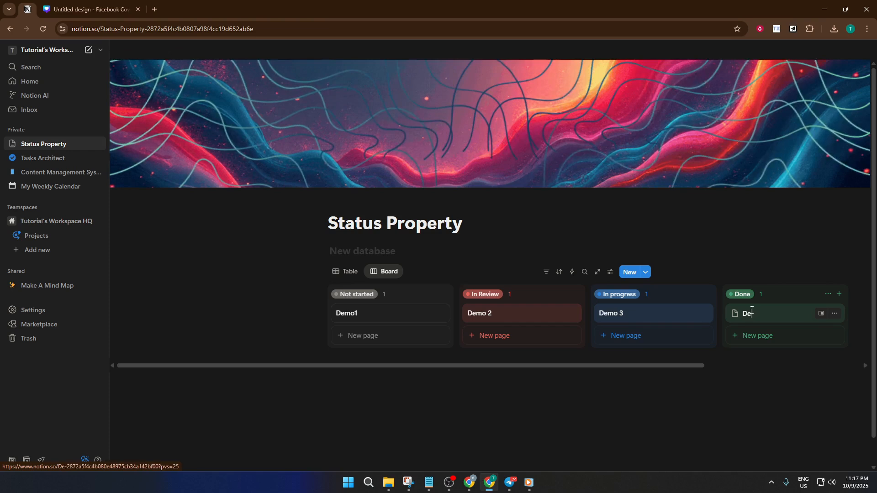
pyautogui.write('mo 4')
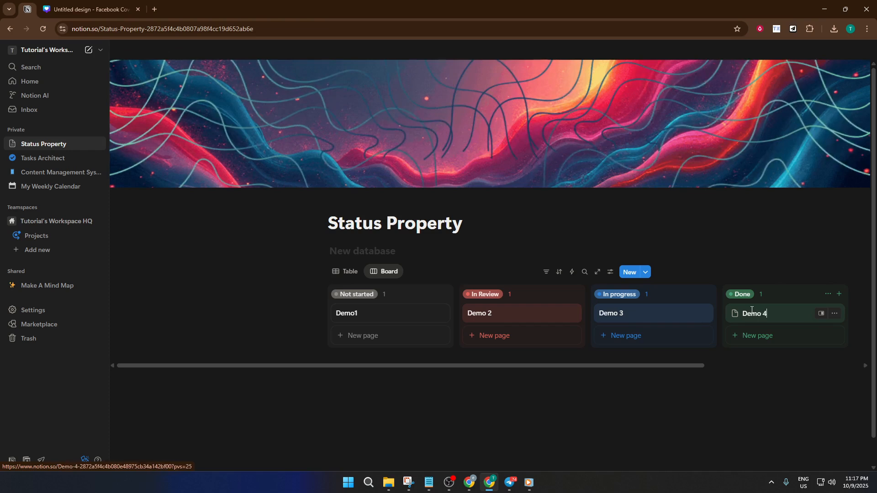
pyautogui.click(495, 254)
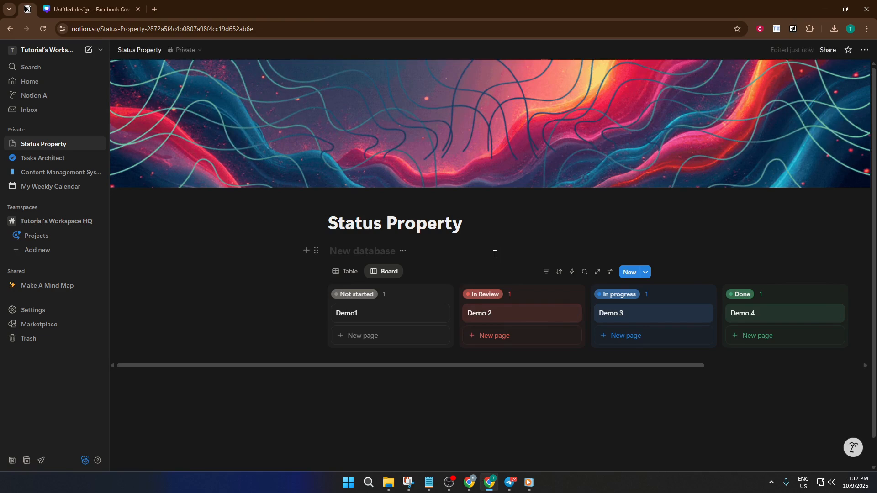
# Switch the database to the Table view to check the status of each entry.
pyautogui.click(343, 275)
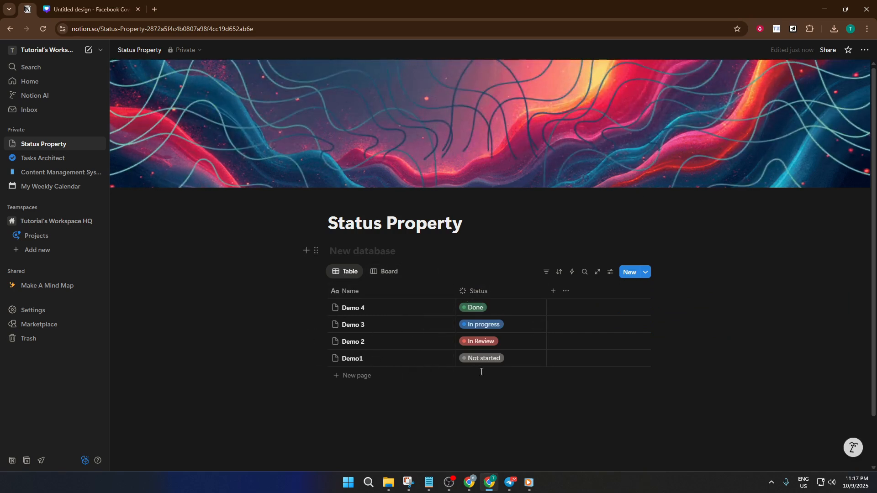
# Set the Status property to display as Checkbox in the Table view.
pyautogui.click(610, 273)
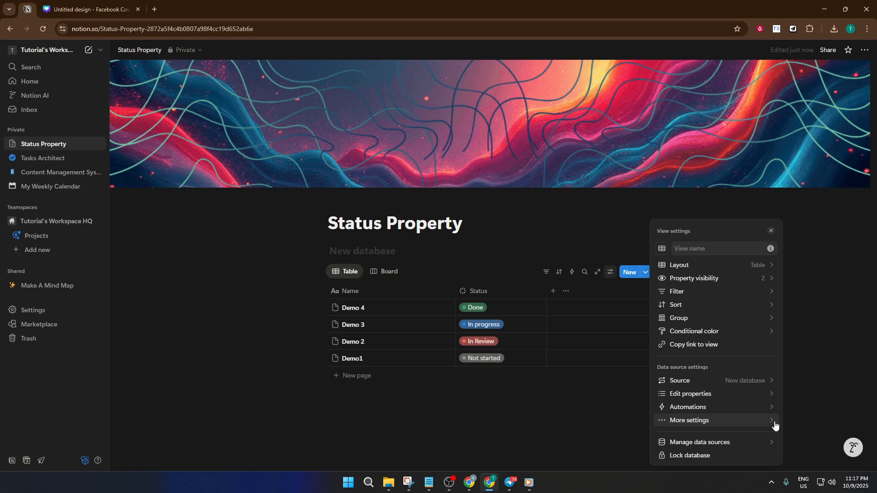
pyautogui.click(772, 395)
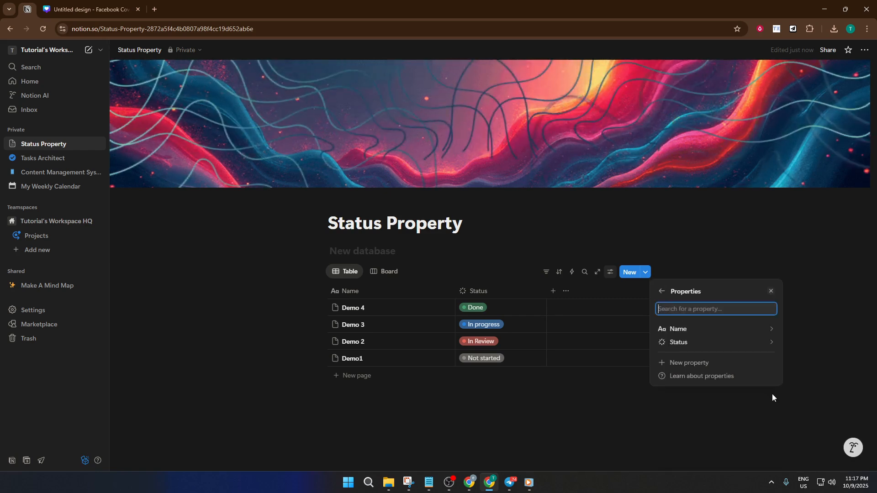
pyautogui.click(760, 348)
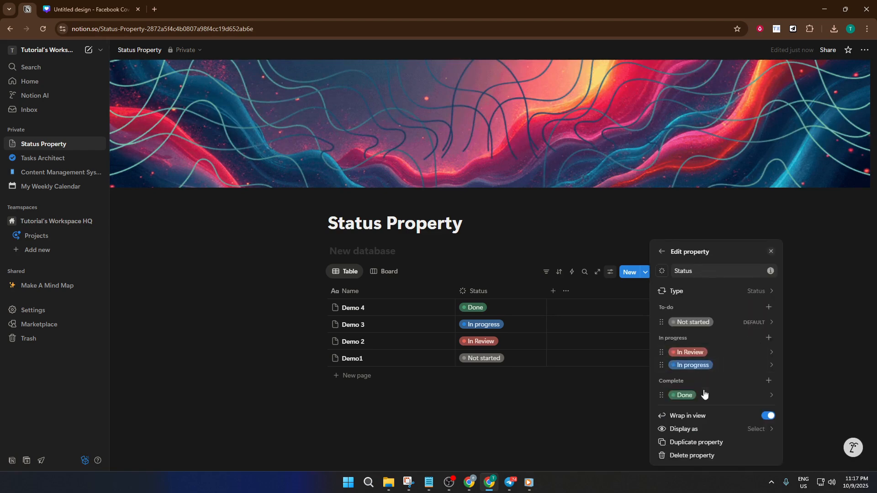
pyautogui.click(714, 432)
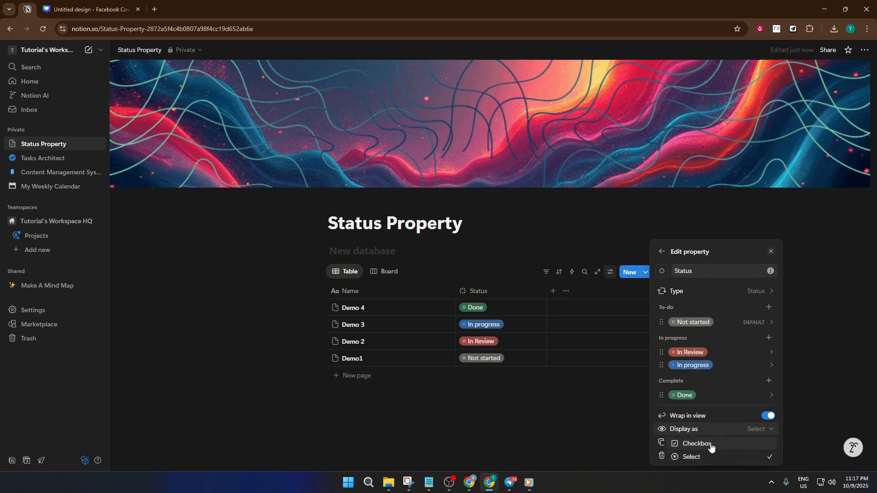
pyautogui.click(699, 443)
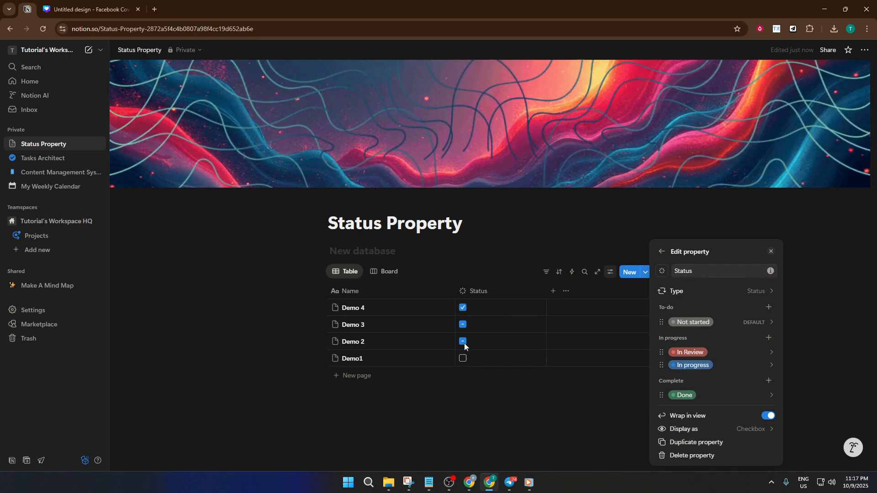
# Tick the Status checkboxes of Demo 3, Demo 2 and Demo1 in the table.
pyautogui.click(463, 324)
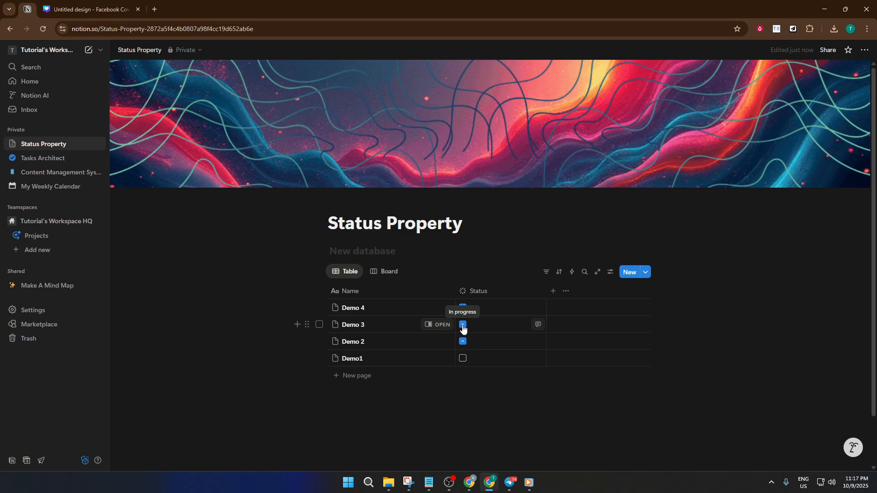
pyautogui.click(463, 326)
pyautogui.click(463, 341)
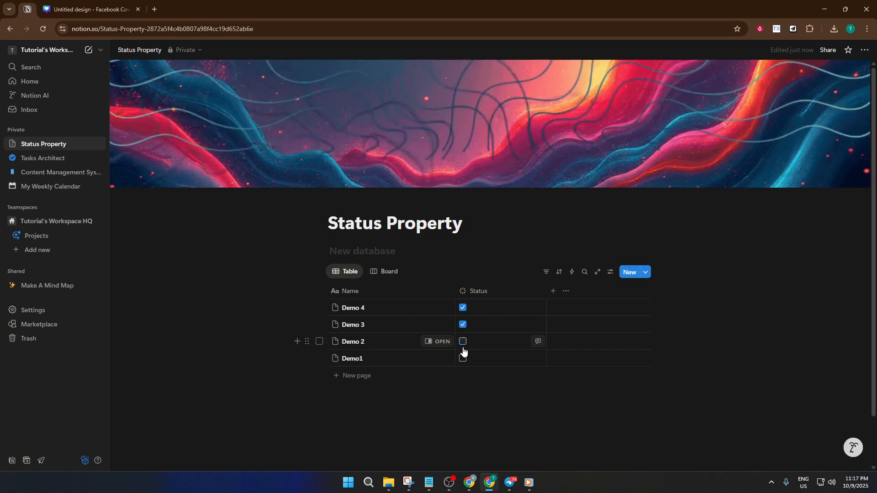
pyautogui.click(463, 358)
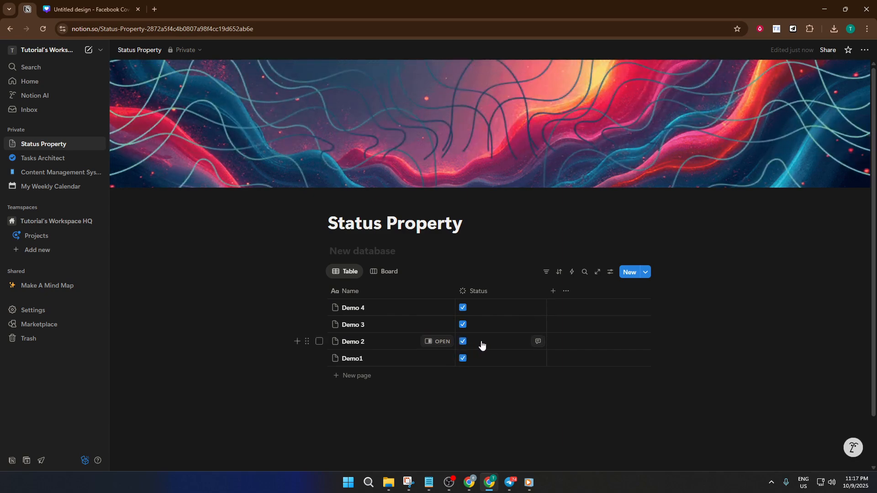
# Switch the database to the Board view and open the Demo1 card to check its status, closing it again.
pyautogui.click(396, 274)
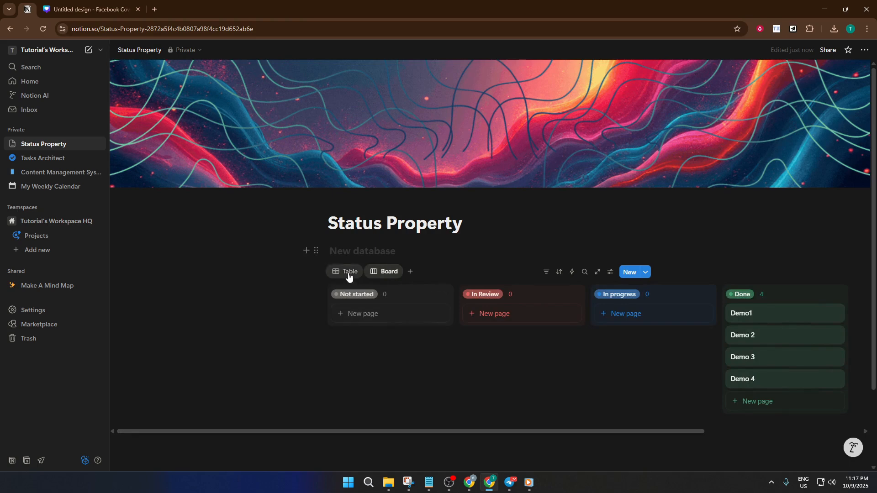
pyautogui.click(773, 319)
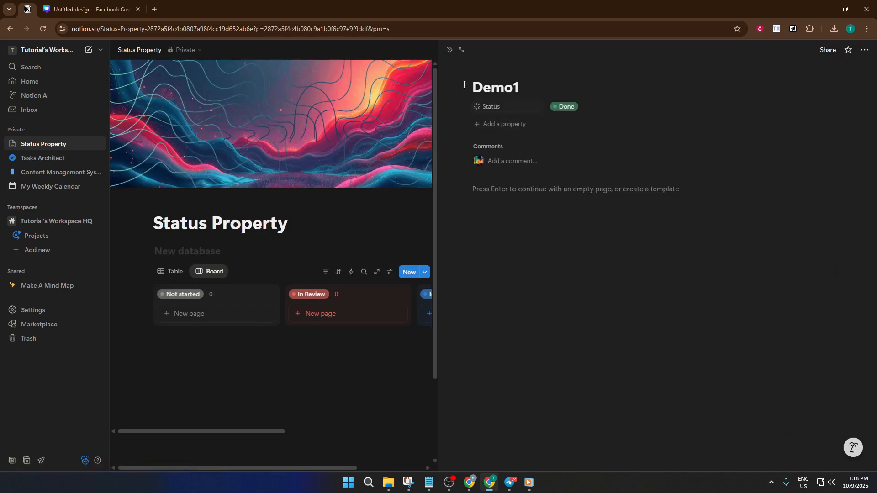
pyautogui.click(402, 209)
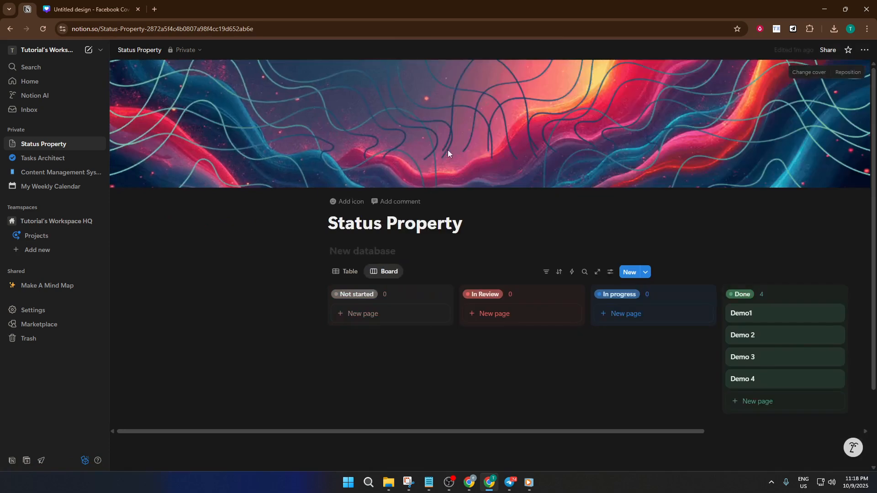